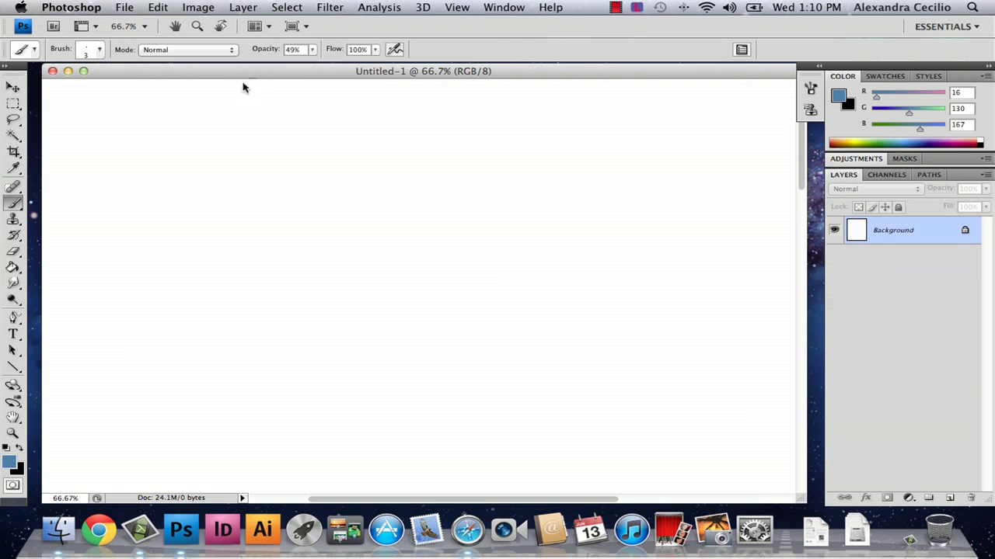
Paint and undo a faint test brush stroke, then browse the panels and workspaces list.
mouse_move(242, 184)
mouse_down()
mouse_move(181, 230)
mouse_move(238, 251)
mouse_up()
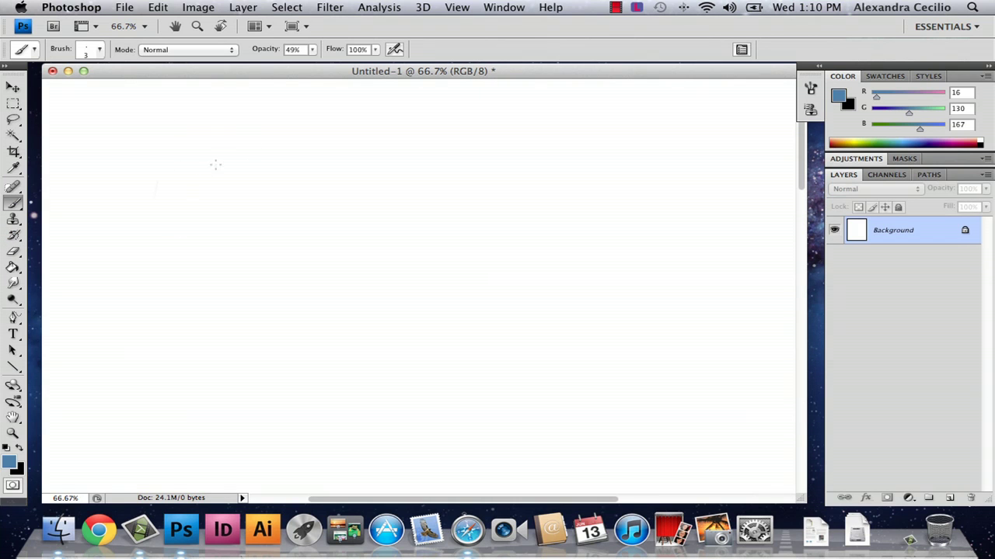
key(super+z)
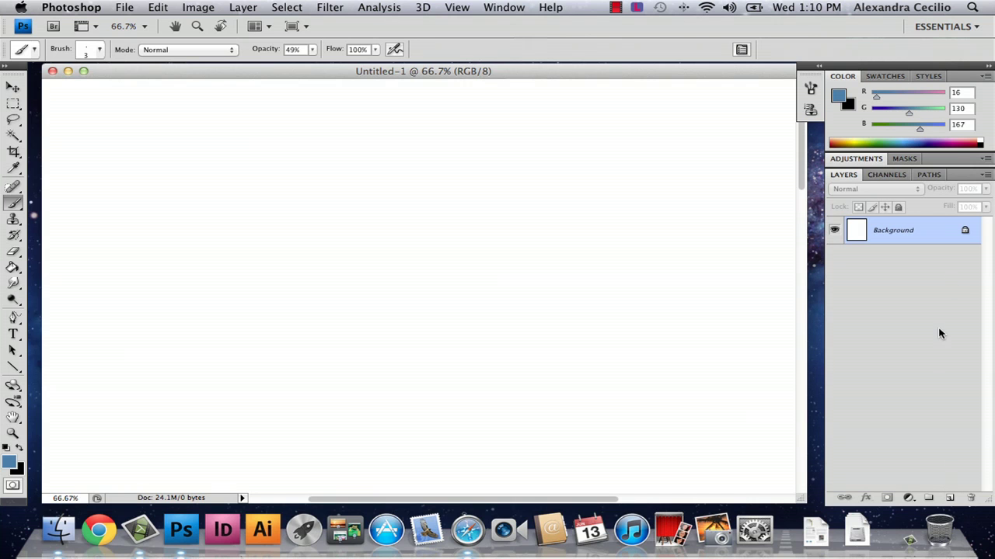
click(502, 7)
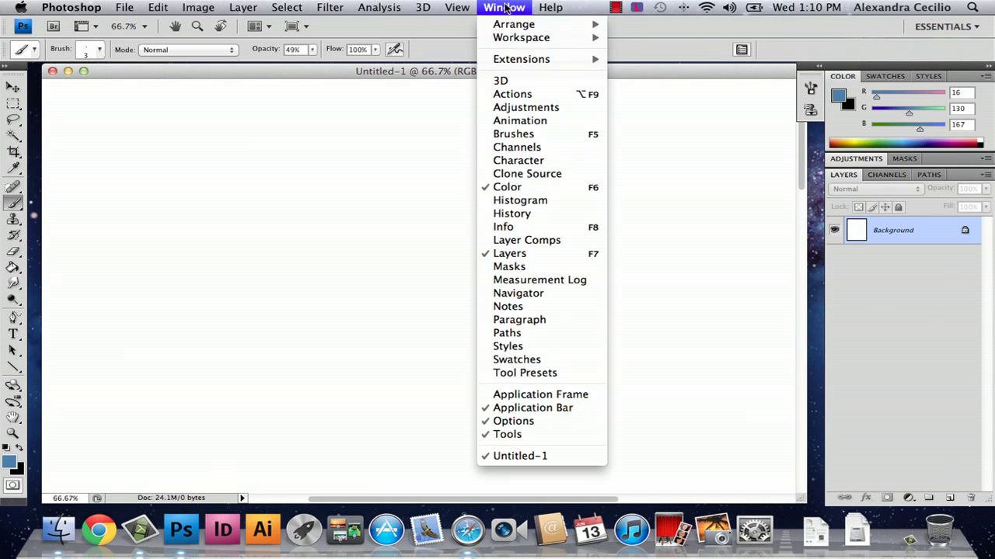
click(505, 7)
click(505, 7)
click(505, 7)
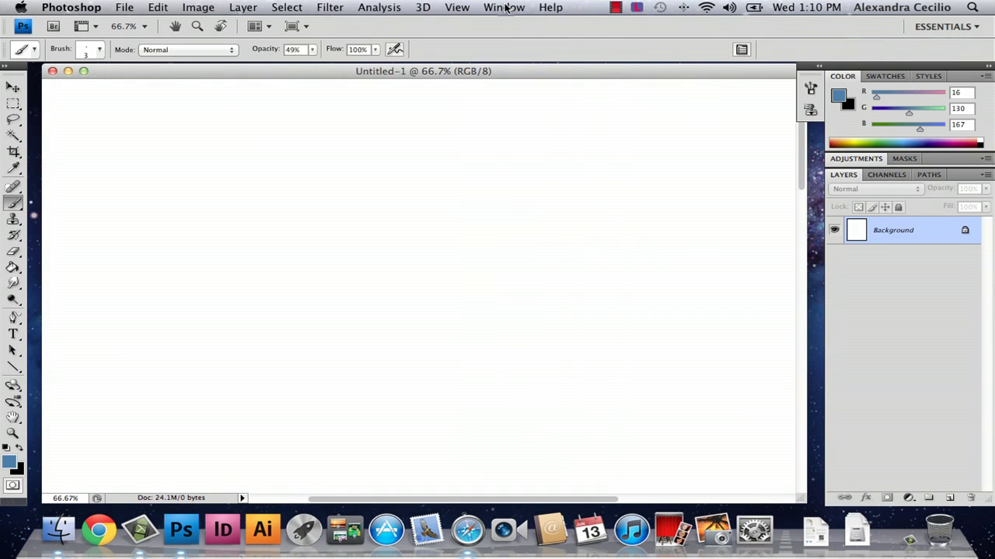
click(497, 8)
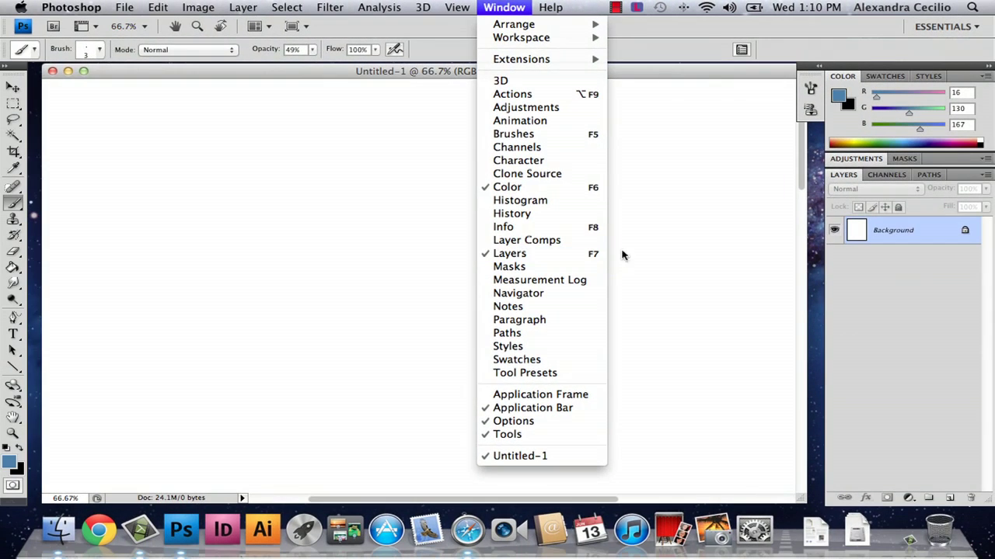
click(924, 279)
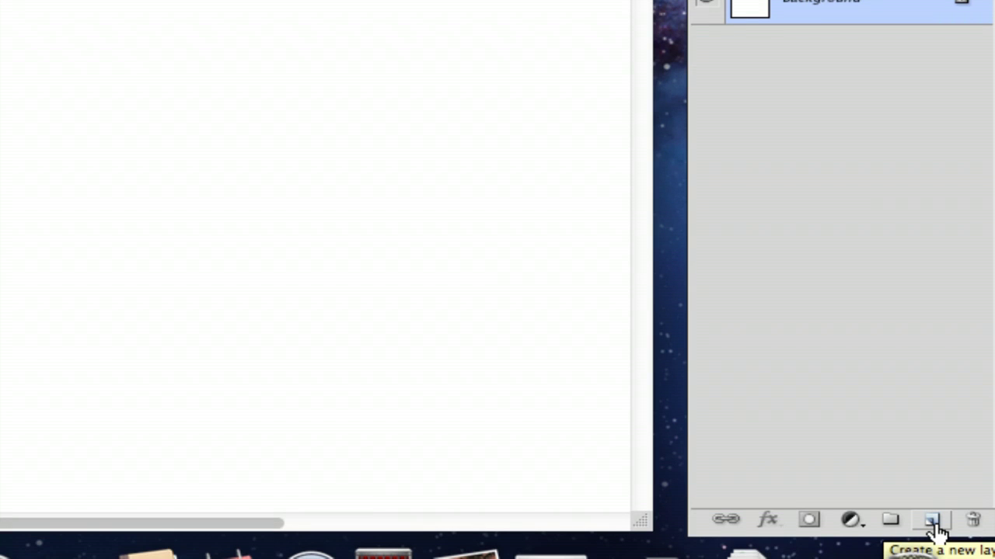
Add Layer 1 and Layer 2, leaving Layer 1 as the active layer.
click(935, 526)
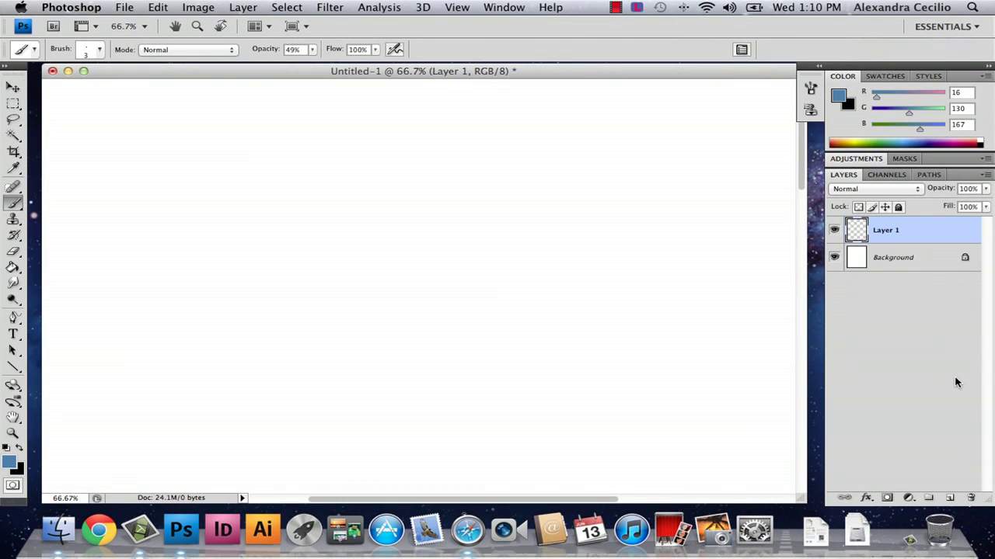
click(949, 497)
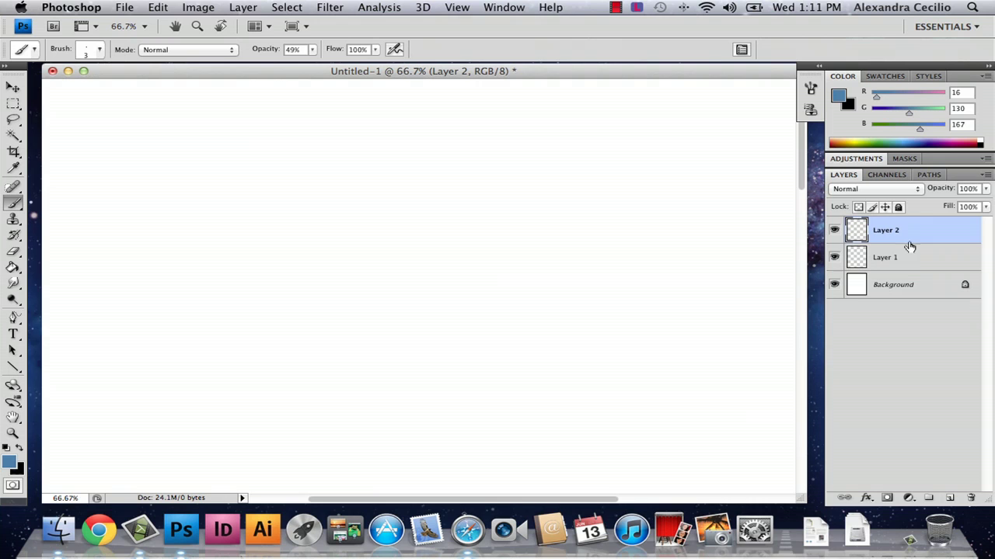
click(915, 266)
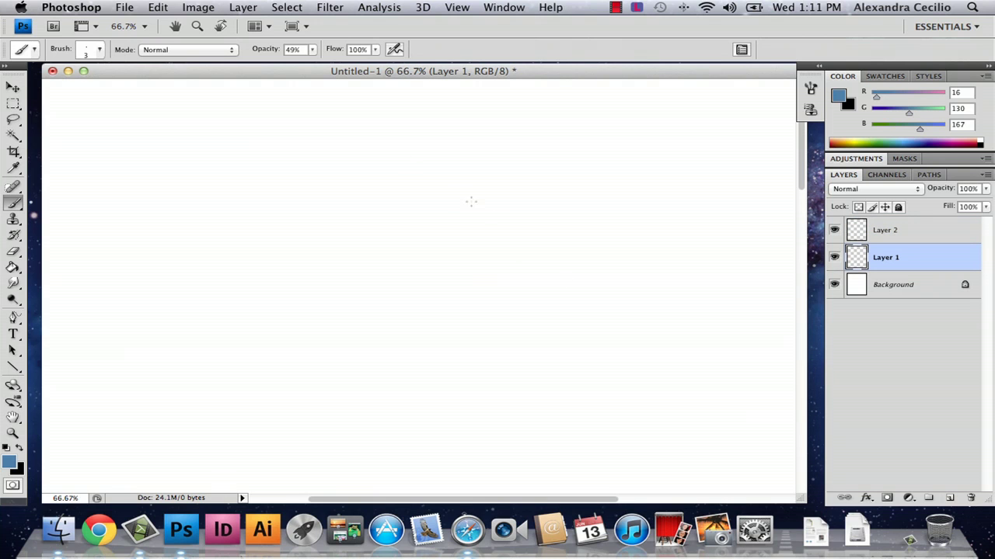
click(894, 285)
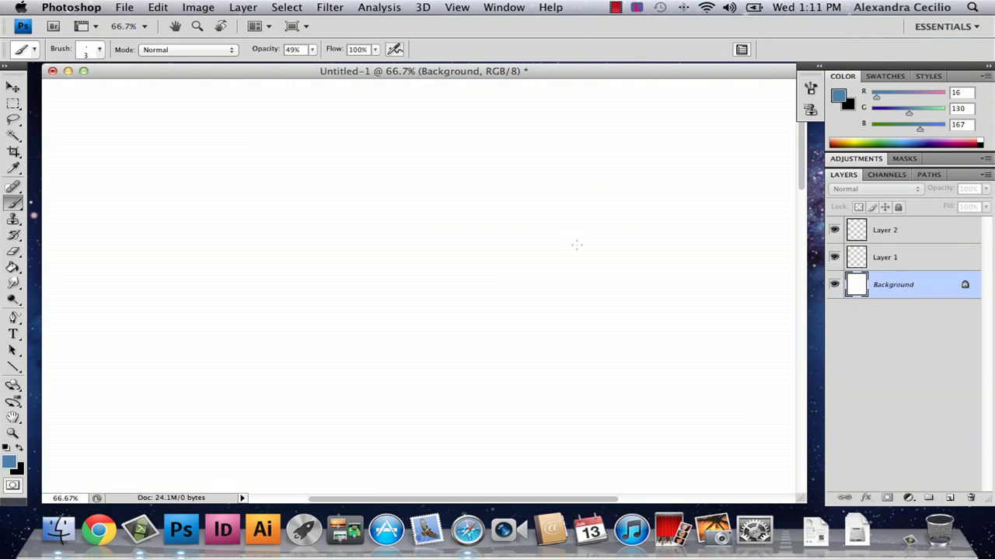
click(903, 264)
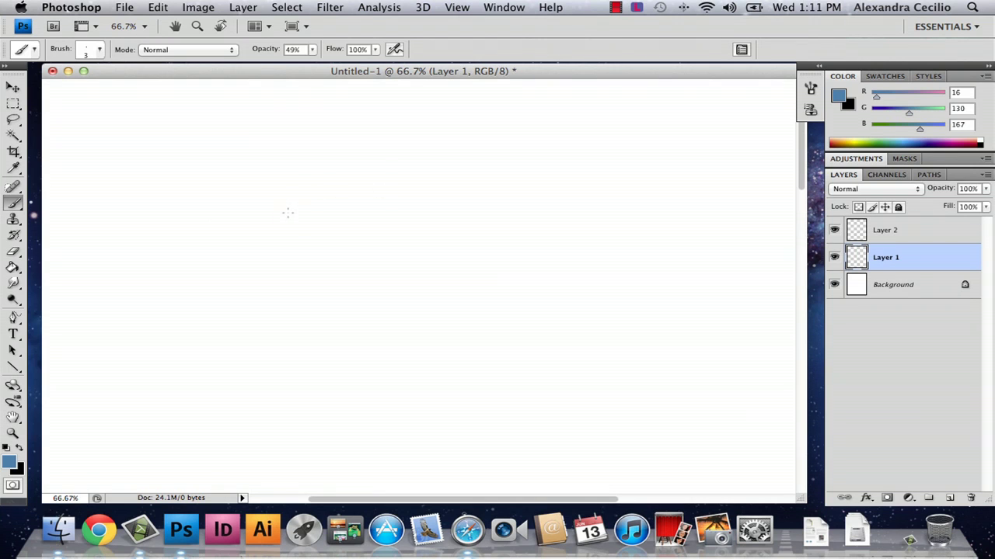
Paint and undo looping and faint light-blue test strokes on Layer 1.
mouse_move(449, 169)
mouse_down()
mouse_move(583, 167)
mouse_move(550, 185)
mouse_up()
key(super+z)
mouse_move(309, 190)
mouse_down()
mouse_move(350, 226)
mouse_move(427, 156)
mouse_up()
mouse_move(501, 194)
mouse_down()
mouse_move(530, 144)
mouse_move(565, 250)
mouse_move(645, 233)
mouse_move(666, 173)
mouse_up()
key(super+z)
mouse_move(647, 211)
mouse_down()
mouse_move(751, 176)
mouse_move(768, 134)
mouse_up()
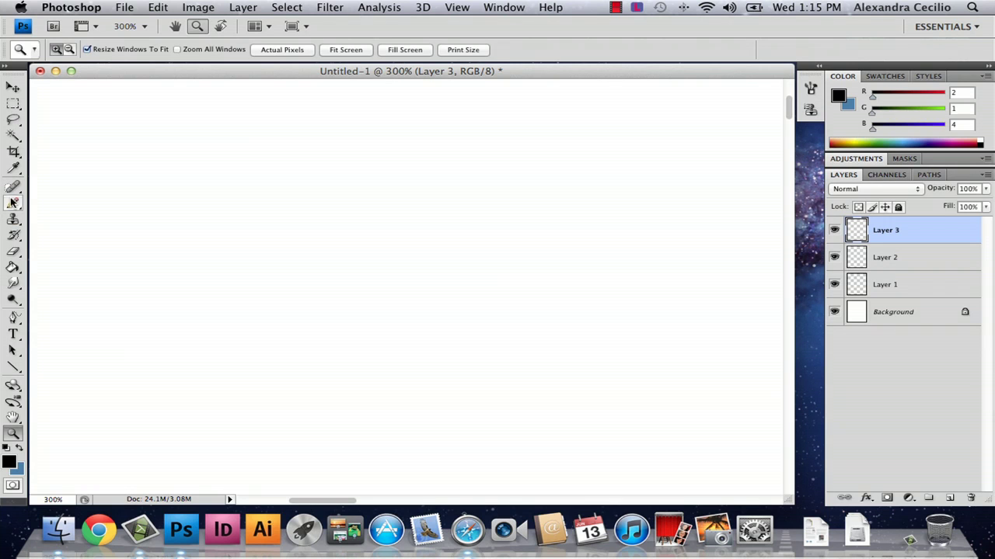
Draw a large hard-edged pencil circle, then a smoother brush circle to its right.
click(13, 203)
mouse_move(184, 169)
mouse_down()
mouse_move(188, 272)
mouse_move(237, 331)
mouse_move(334, 332)
mouse_move(396, 264)
mouse_move(377, 165)
mouse_move(261, 124)
mouse_move(180, 175)
mouse_up()
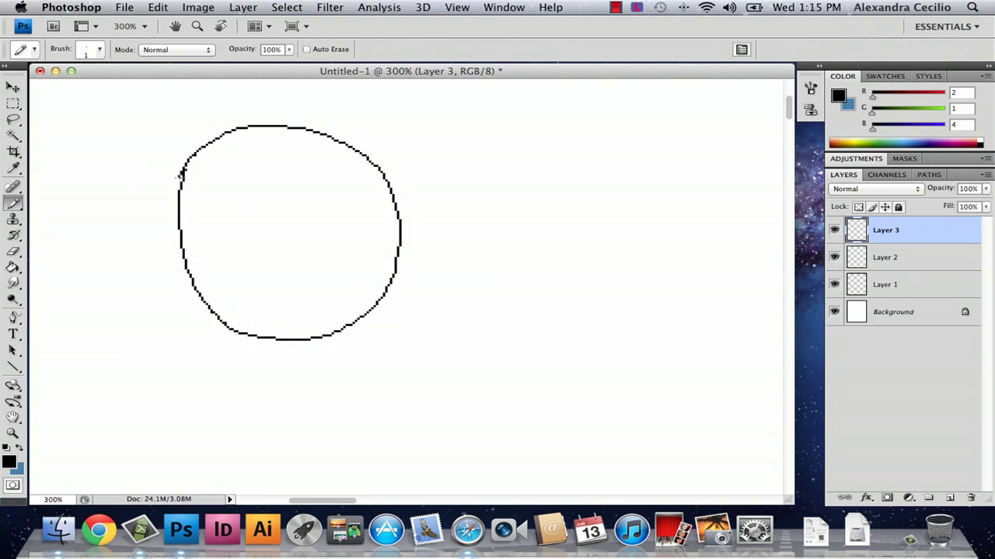
click(13, 202)
click(40, 201)
mouse_move(474, 152)
mouse_down()
mouse_move(450, 233)
mouse_move(513, 300)
mouse_move(618, 263)
mouse_move(633, 179)
mouse_move(577, 123)
mouse_move(508, 123)
mouse_move(476, 150)
mouse_up()
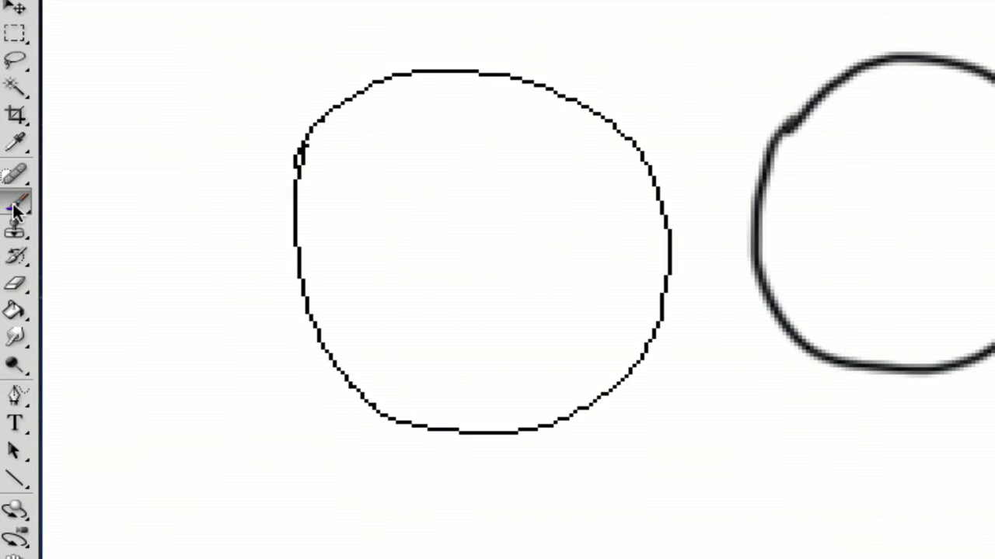
click(16, 208)
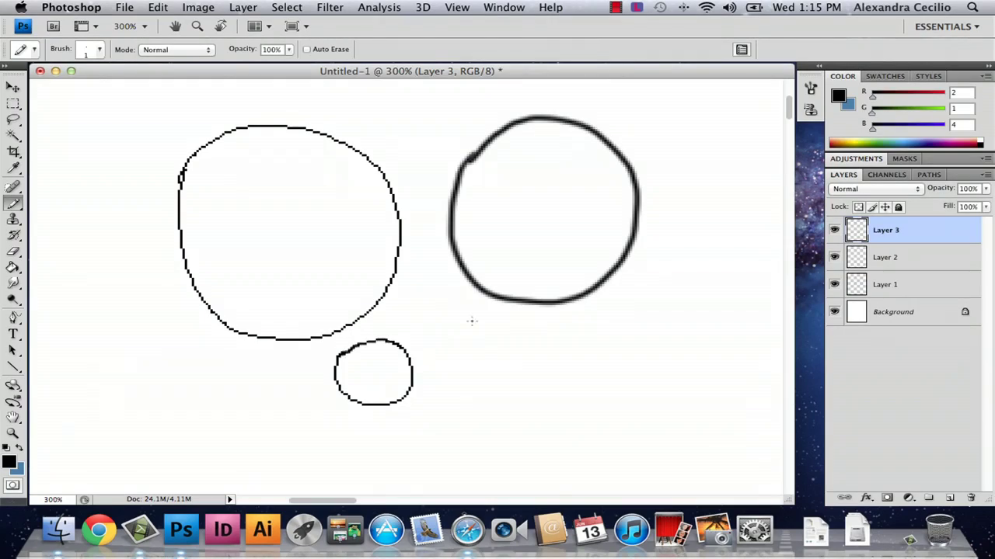
Draw a small soft-brush circle below the right-hand circle.
click(14, 205)
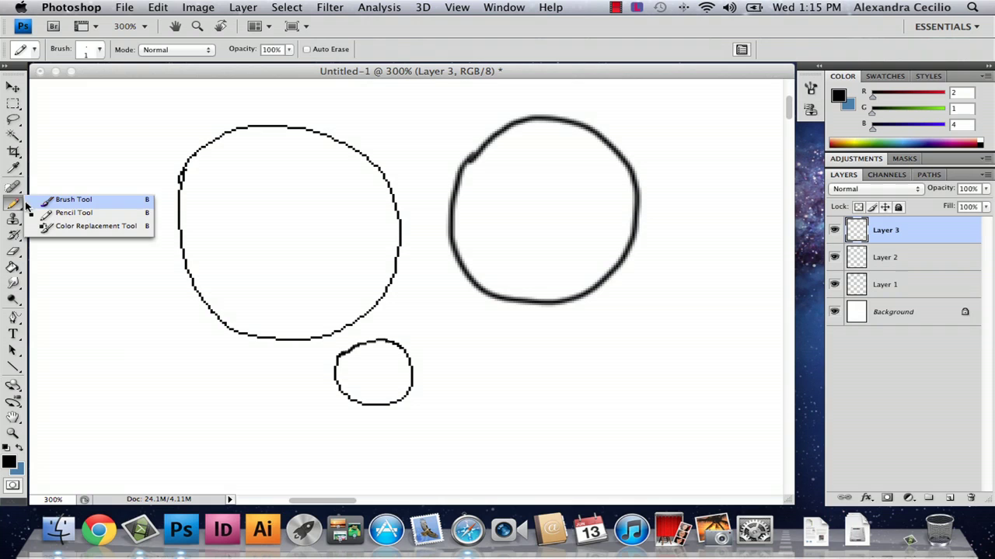
click(43, 200)
mouse_move(502, 337)
mouse_down()
mouse_move(495, 365)
mouse_move(561, 337)
mouse_move(507, 339)
mouse_up()
Fill the two small circles blue with the Paint Bucket, then undo both fills.
click(13, 268)
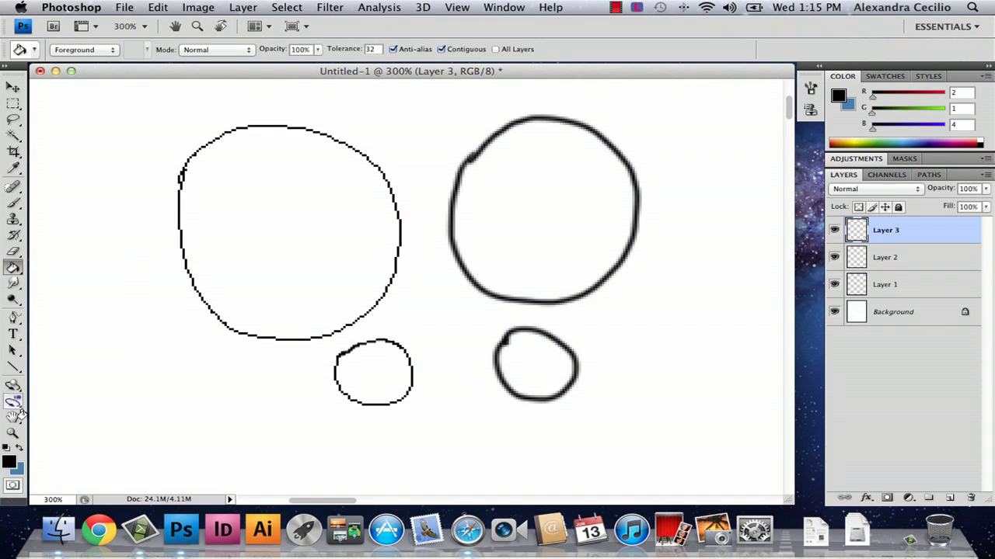
click(17, 445)
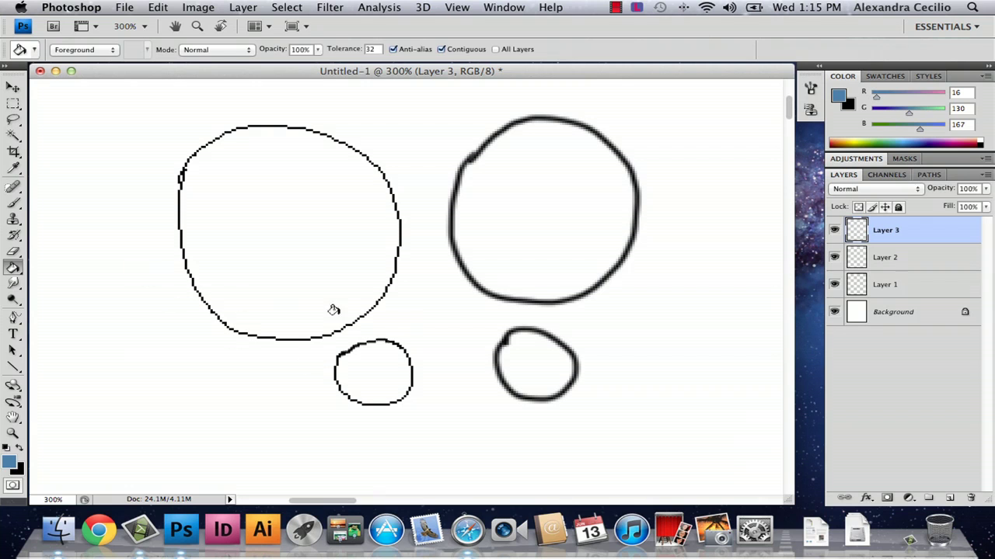
click(533, 347)
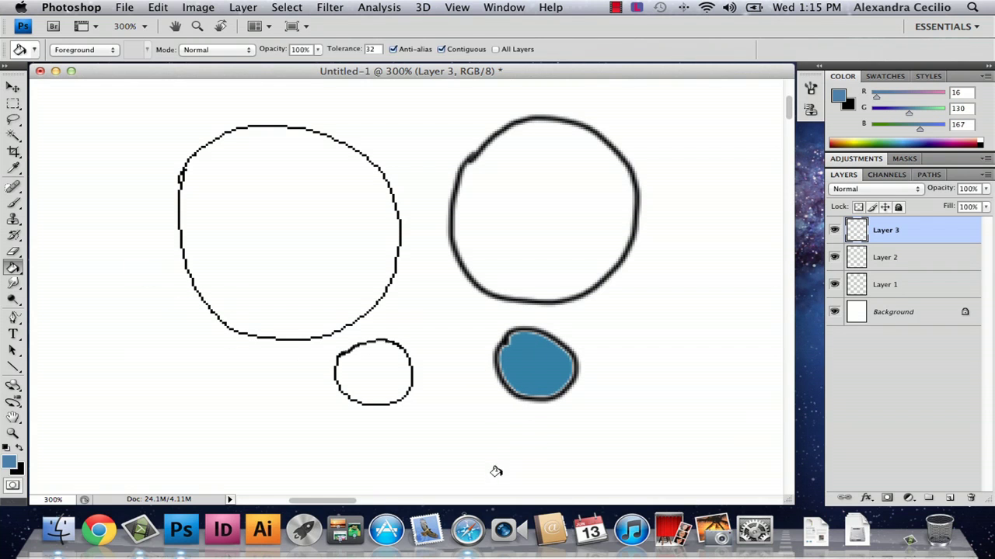
click(383, 368)
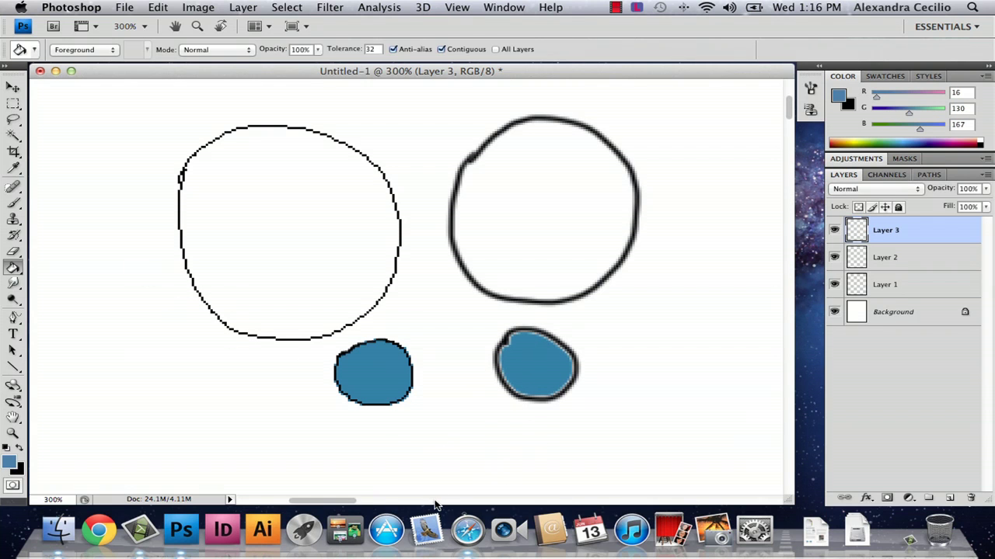
key(super+alt+z)
key(super+alt+z)
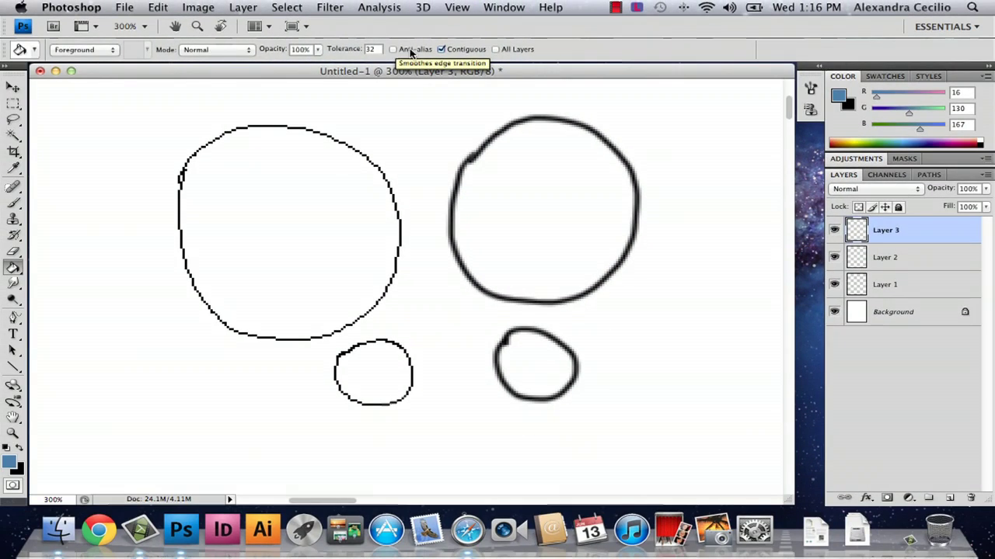
Fill the small and large circles blue again, then undo those fills.
click(373, 357)
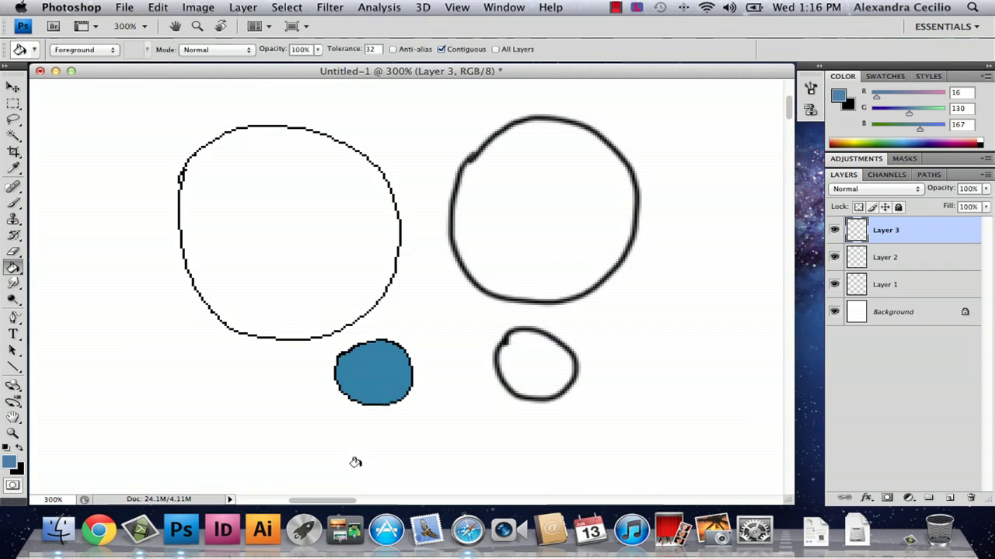
click(522, 359)
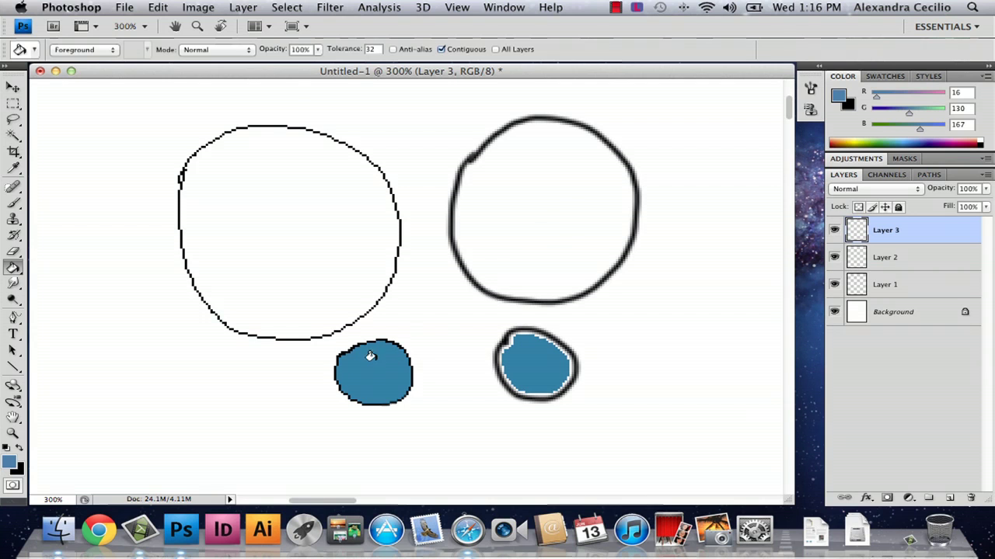
click(277, 226)
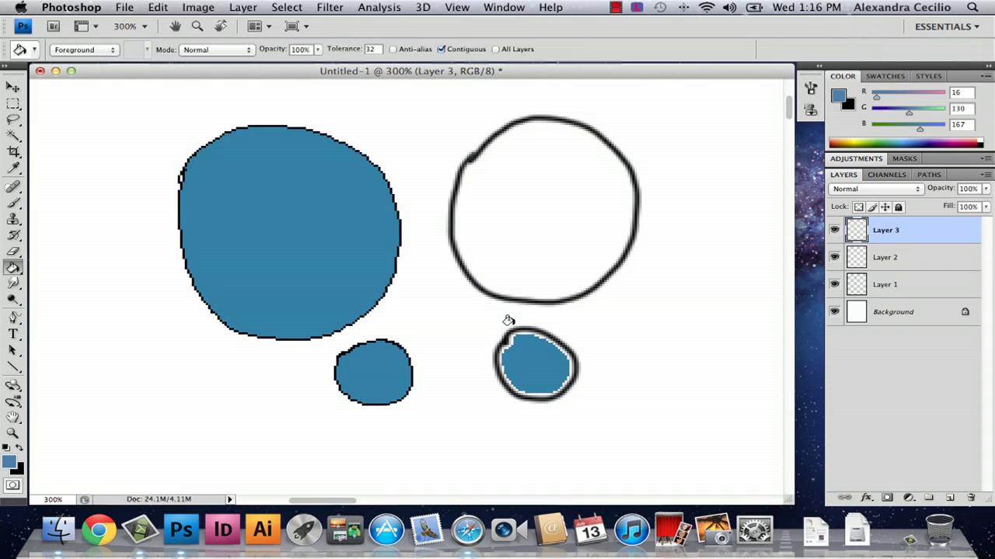
click(505, 334)
key(super+alt+z)
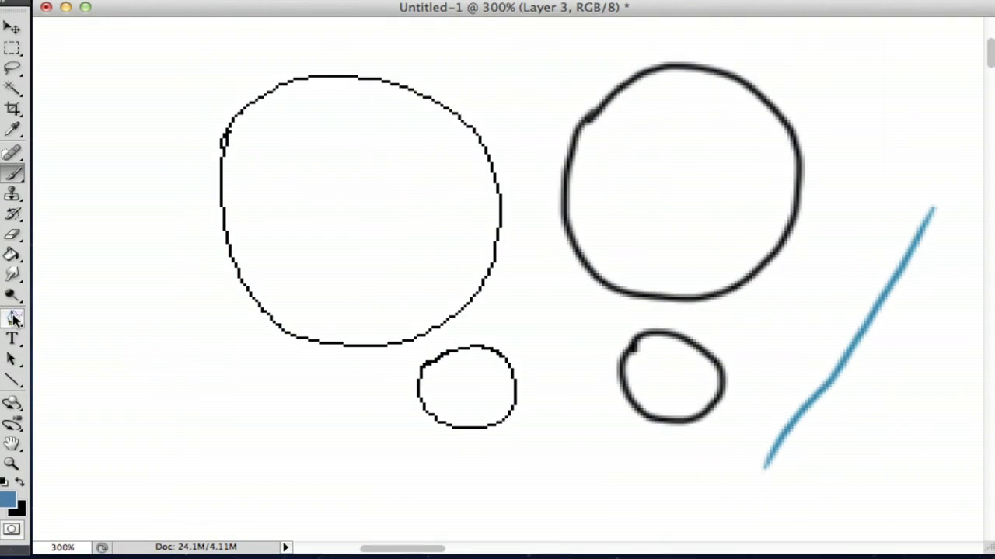
Smear the lower and upper ends of the blue line into tails with the Smudge Tool.
click(13, 282)
drag(13, 282, 71, 277)
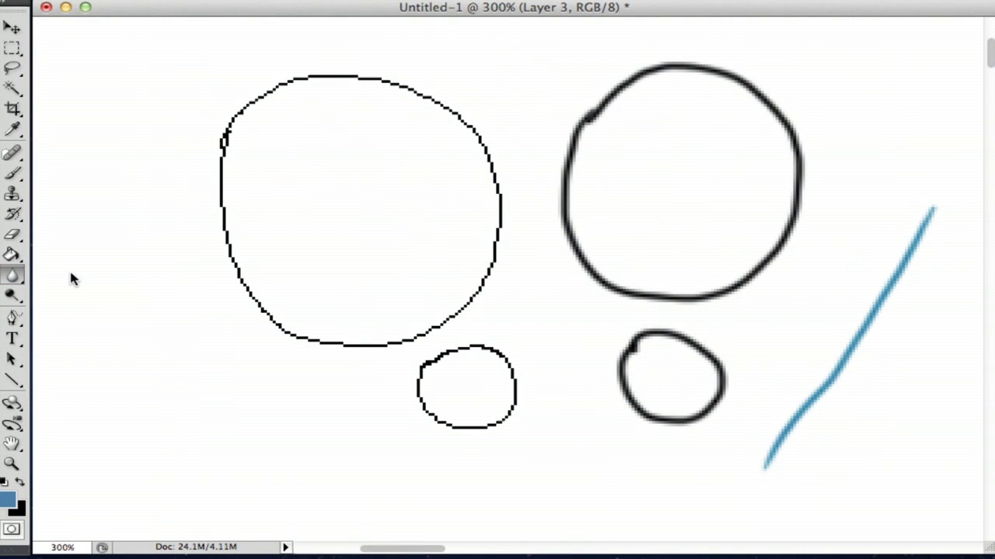
click(12, 281)
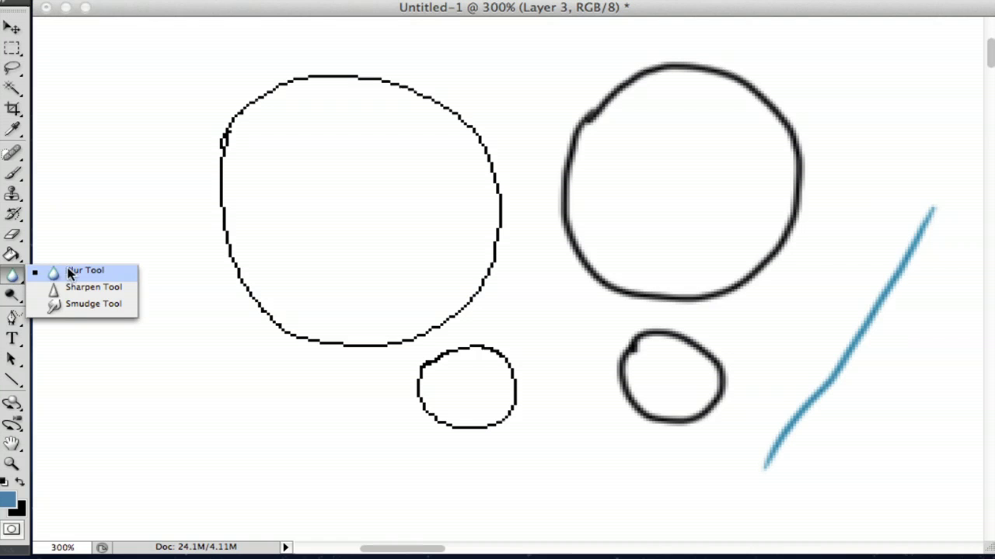
click(103, 303)
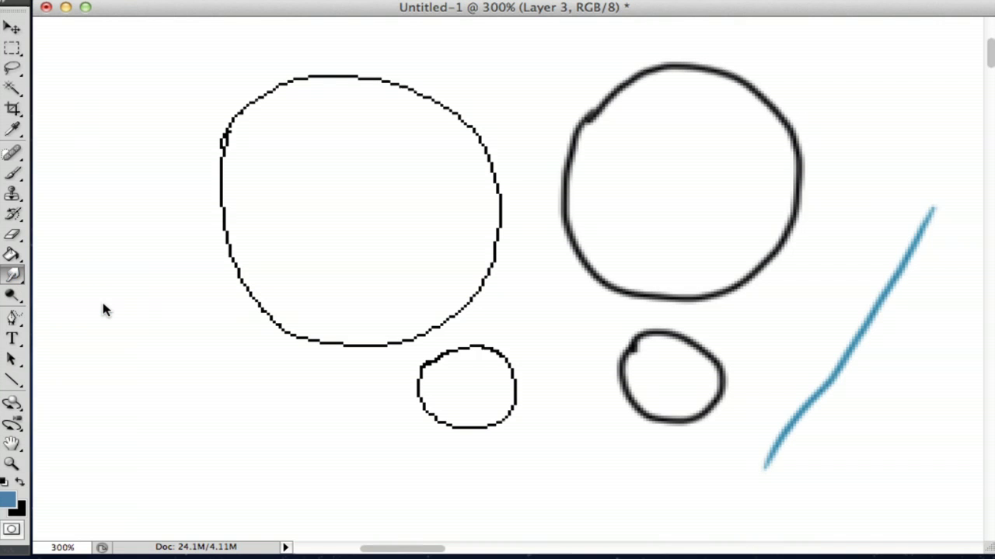
drag(772, 455, 698, 501)
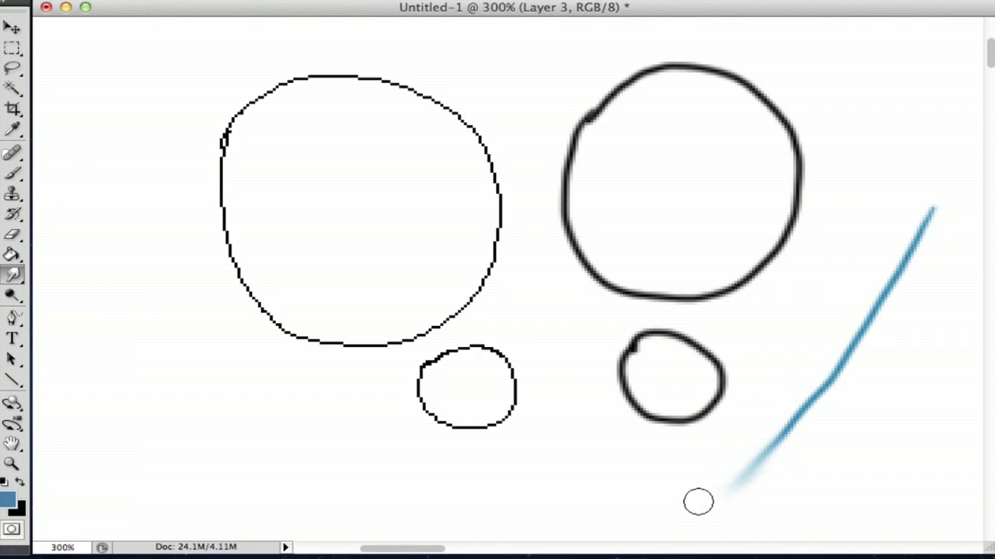
mouse_move(912, 238)
mouse_down()
mouse_move(949, 186)
mouse_move(956, 144)
mouse_up()
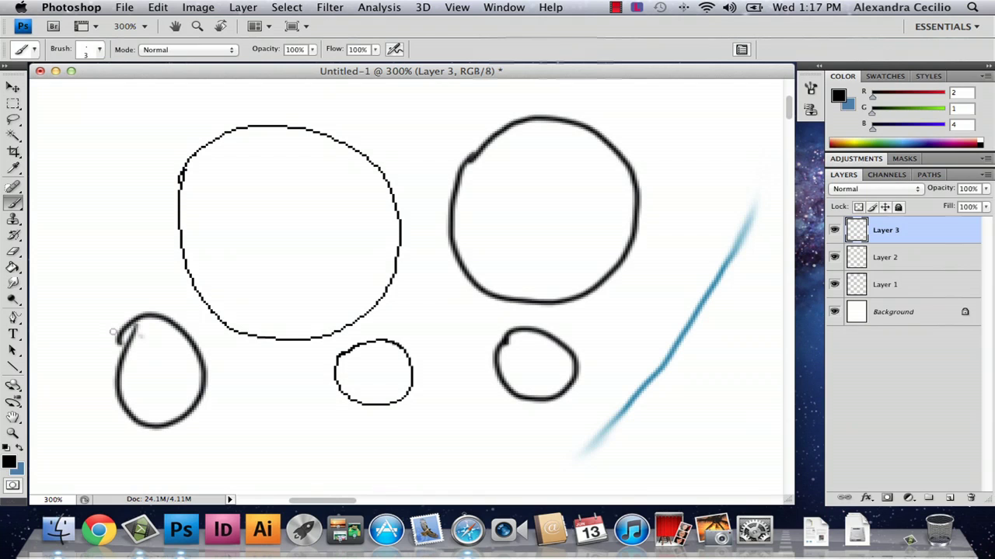
Undo the stray oval and curve, then brush a hand outline at the canvas left.
key(super+z)
drag(108, 240, 87, 261)
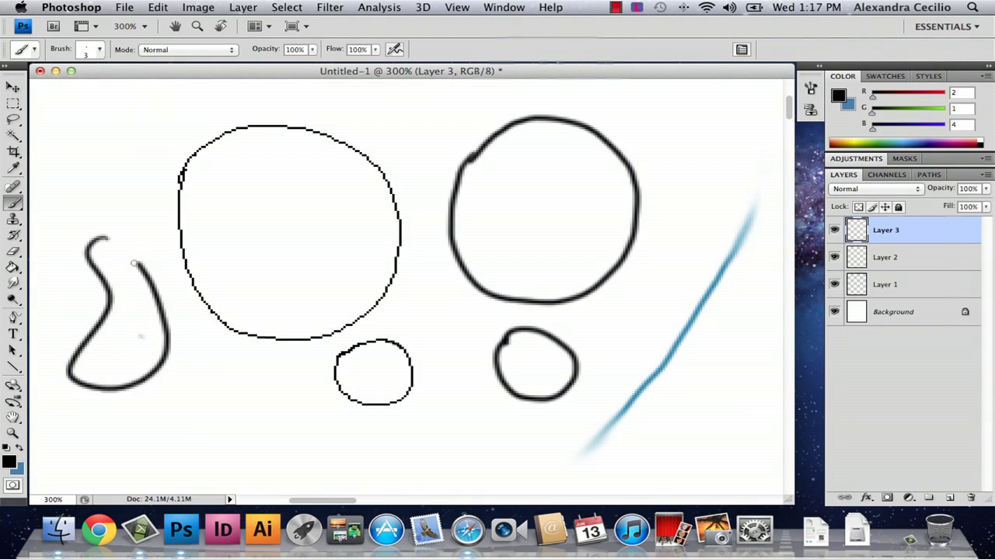
key(super+z)
mouse_move(120, 360)
mouse_down()
mouse_move(73, 304)
mouse_move(123, 287)
mouse_move(189, 287)
mouse_move(118, 365)
mouse_up()
Move an offset duplicate of the drawing leftward, then delete it.
click(12, 87)
scroll(80, 179, up, 2)
scroll(80, 179, left, 2)
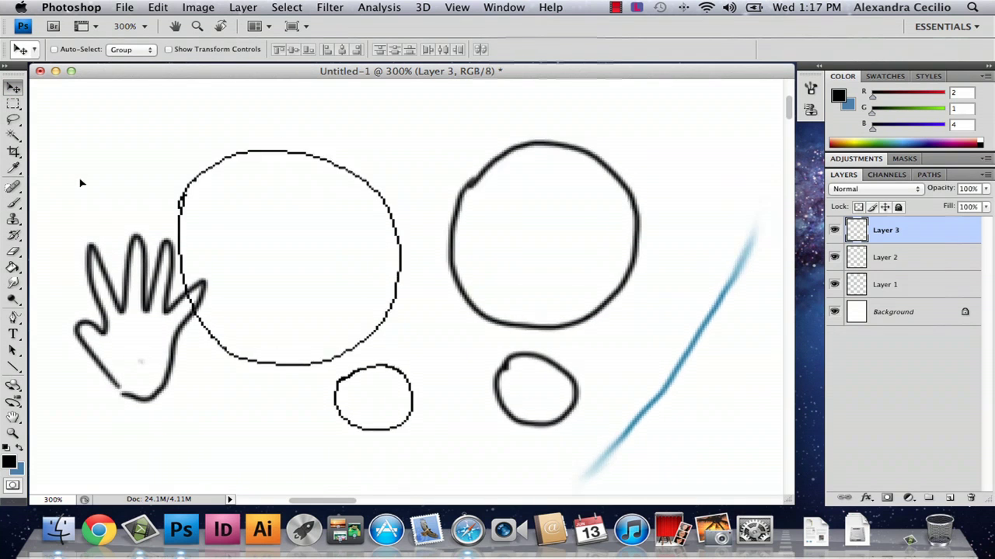
mouse_move(121, 284)
mouse_down()
mouse_move(89, 249)
mouse_move(99, 287)
mouse_move(123, 271)
mouse_move(113, 282)
mouse_move(121, 293)
mouse_move(144, 257)
mouse_up()
key(Delete)
Select the hand, add Layer 4 below Layer 3, and paste the hand onto it.
click(12, 102)
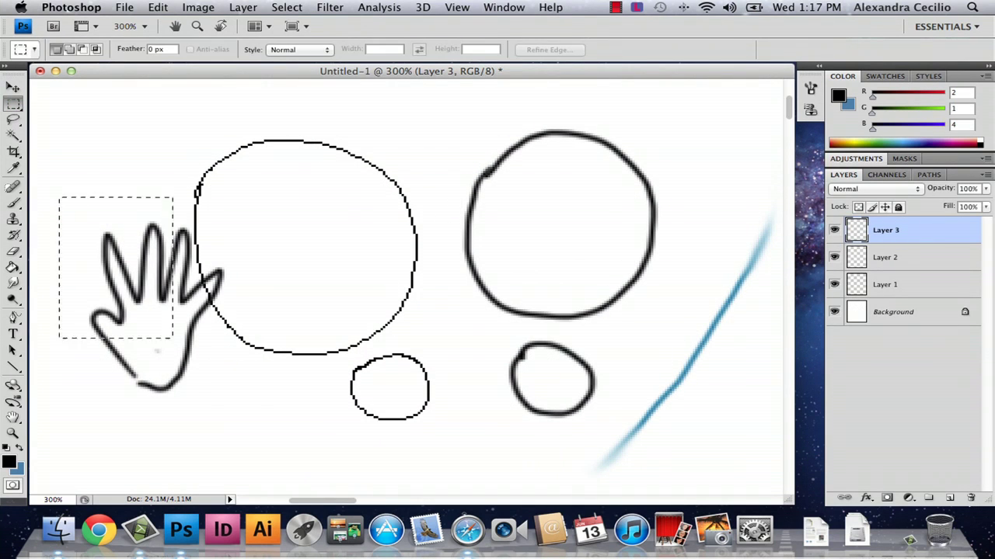
drag(172, 338, 252, 419)
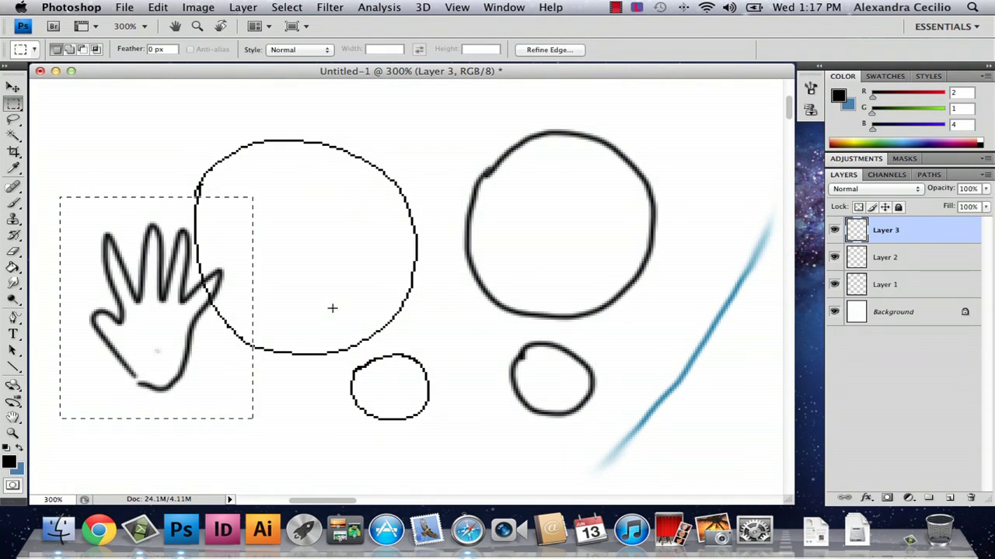
click(343, 264)
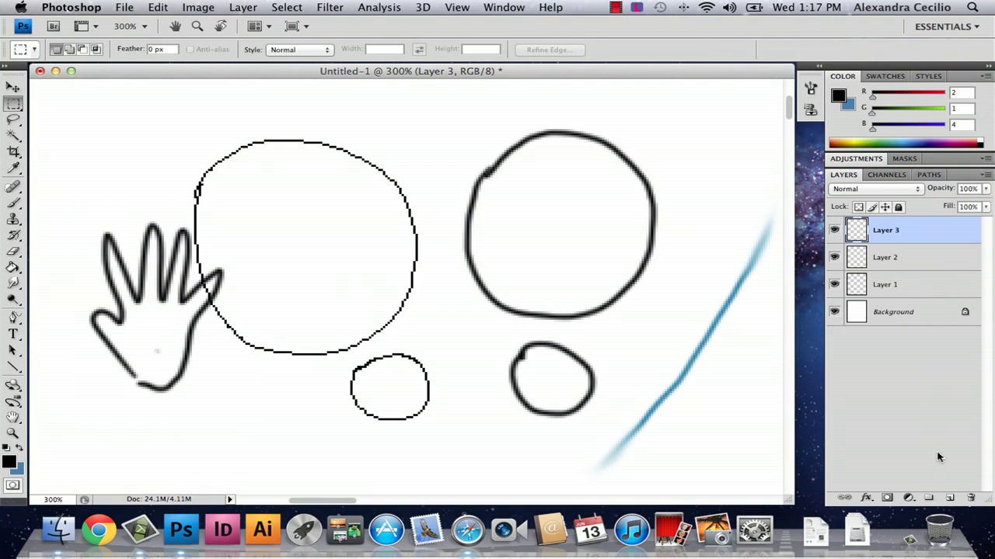
click(949, 498)
drag(921, 232, 892, 276)
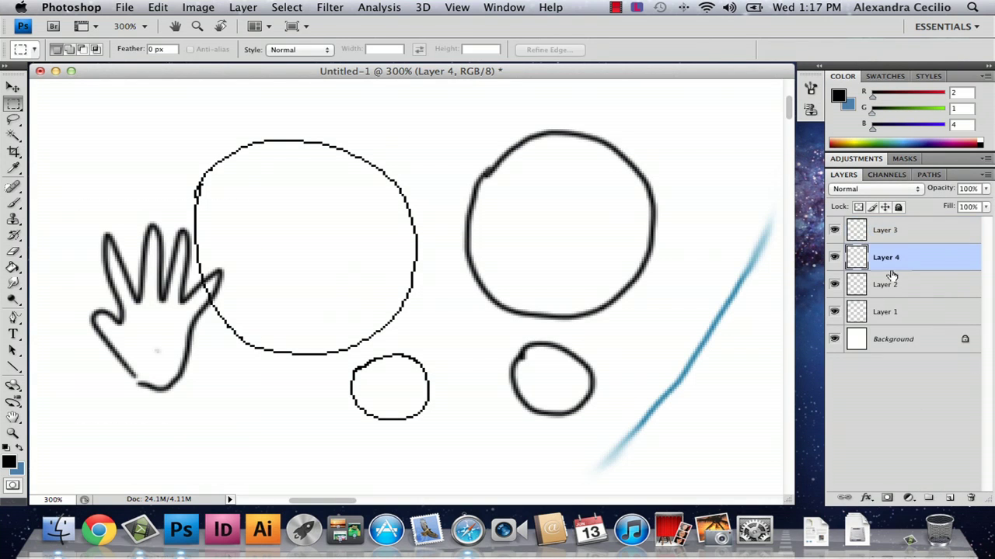
key(super+v)
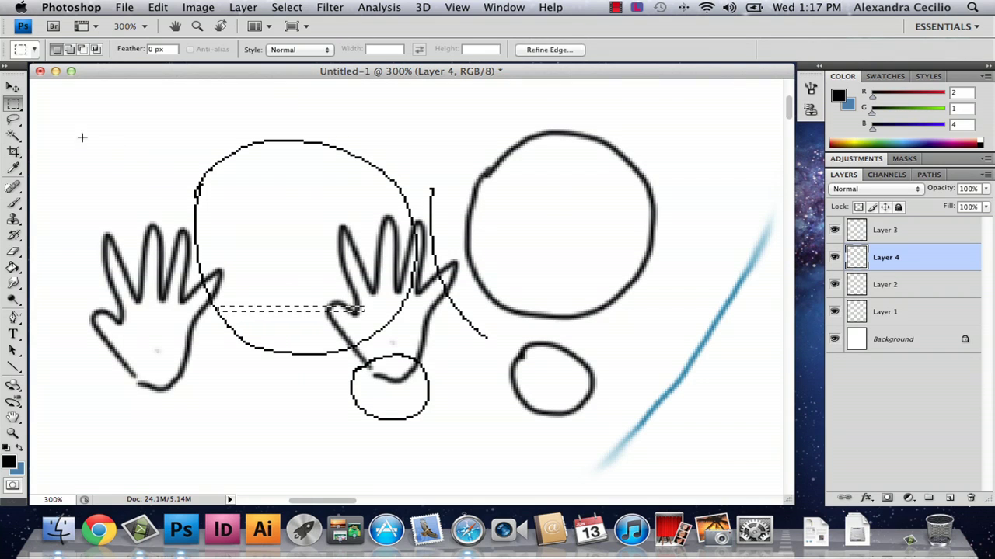
Line the pasted hand up over the original with the Move tool.
click(82, 137)
click(13, 87)
click(14, 102)
click(13, 87)
drag(316, 277, 101, 289)
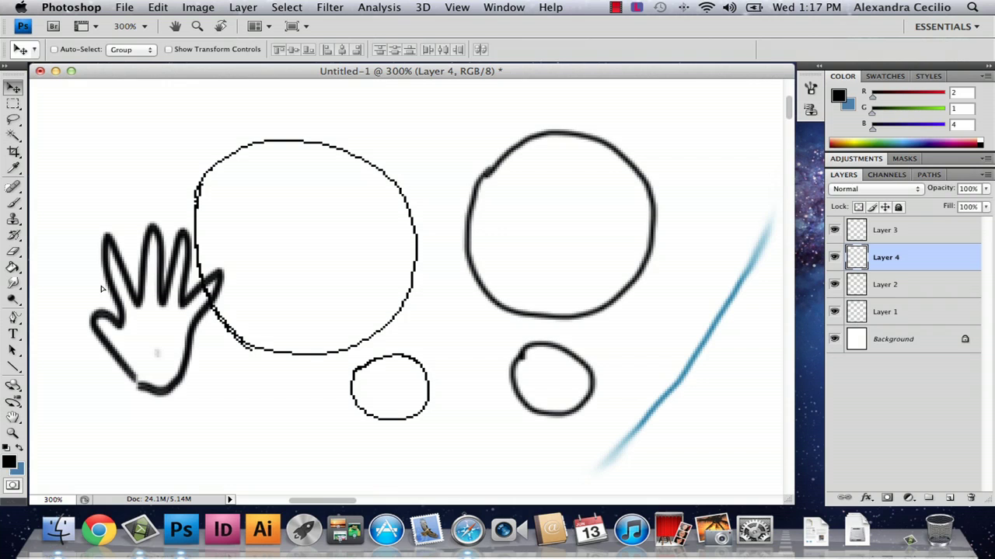
Smudge the copied hand's left outline, thumb and fingers into haze.
click(13, 283)
mouse_move(101, 316)
mouse_down()
mouse_move(97, 336)
mouse_move(120, 376)
mouse_up()
mouse_move(101, 340)
mouse_down()
mouse_move(89, 318)
mouse_move(115, 306)
mouse_move(101, 276)
mouse_move(103, 231)
mouse_move(124, 247)
mouse_move(138, 288)
mouse_move(145, 229)
mouse_move(119, 266)
mouse_move(98, 275)
mouse_move(95, 243)
mouse_move(102, 233)
mouse_move(137, 255)
mouse_move(132, 272)
mouse_move(107, 267)
mouse_move(107, 236)
mouse_move(139, 299)
mouse_move(152, 291)
mouse_move(151, 227)
mouse_up()
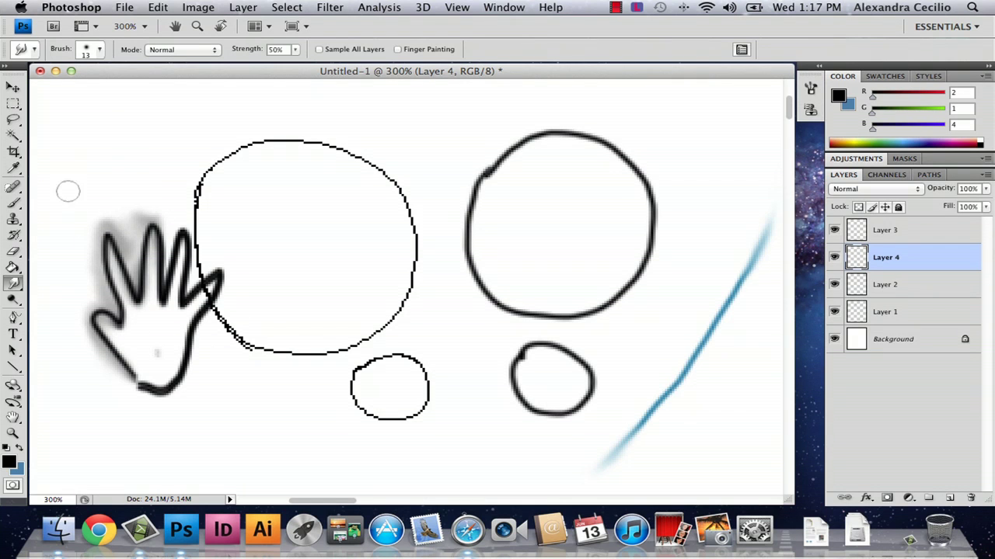
Fit the whole canvas on screen, then zoom back in to 100% on the drawings.
click(13, 432)
click(349, 52)
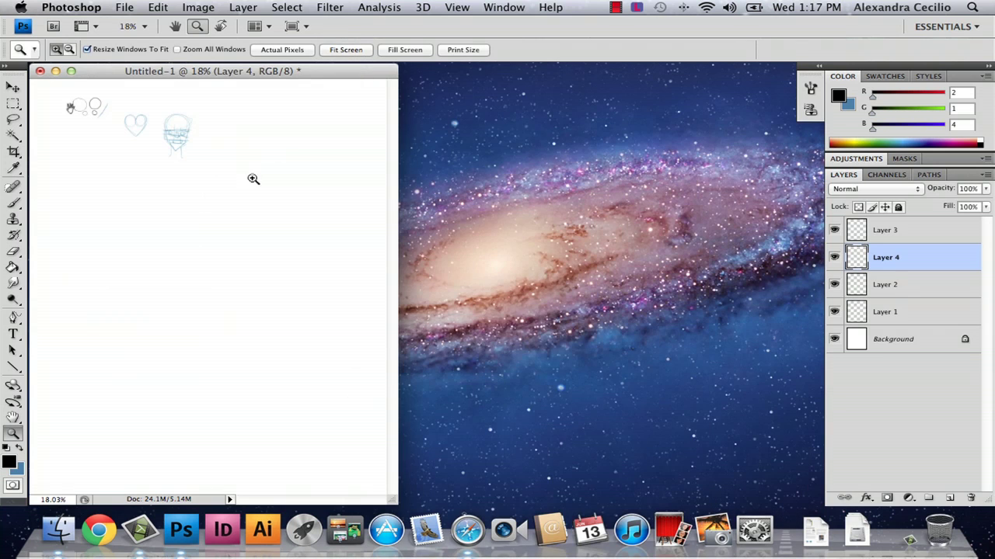
click(113, 117)
click(140, 159)
click(140, 159)
click(195, 206)
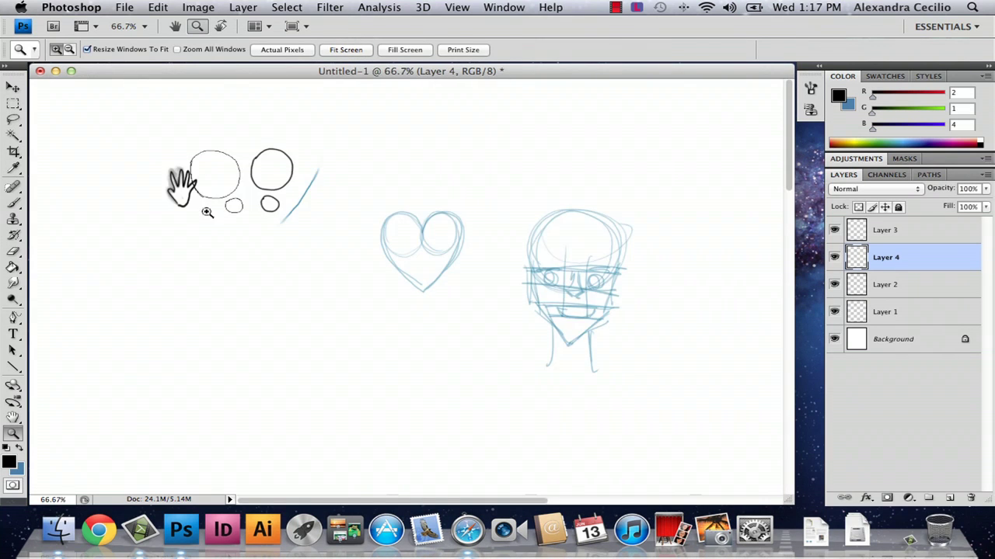
click(205, 267)
Marquee-select a rectangle around the circles and hand, then clear the selection.
click(13, 104)
mouse_move(176, 143)
mouse_down()
mouse_move(515, 360)
mouse_move(505, 354)
mouse_up()
click(446, 128)
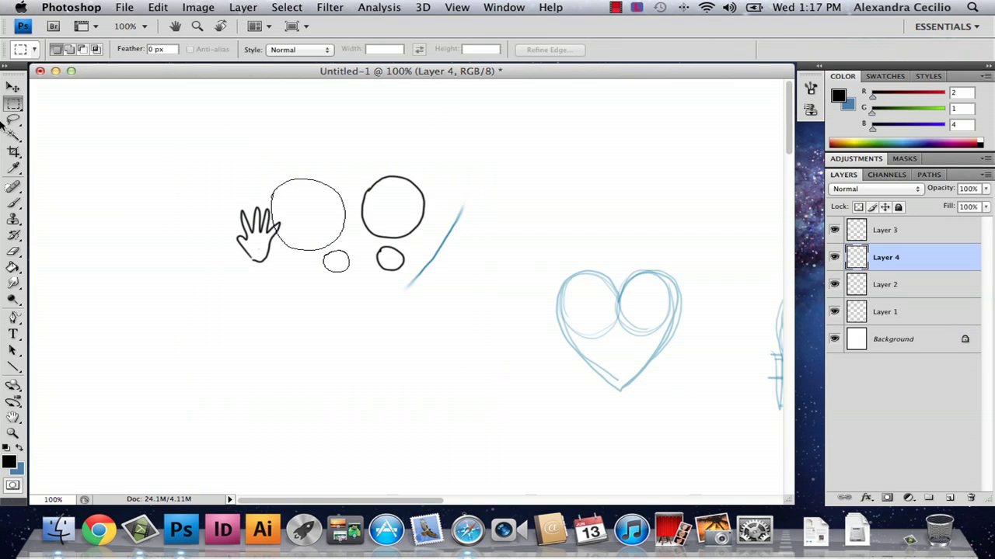